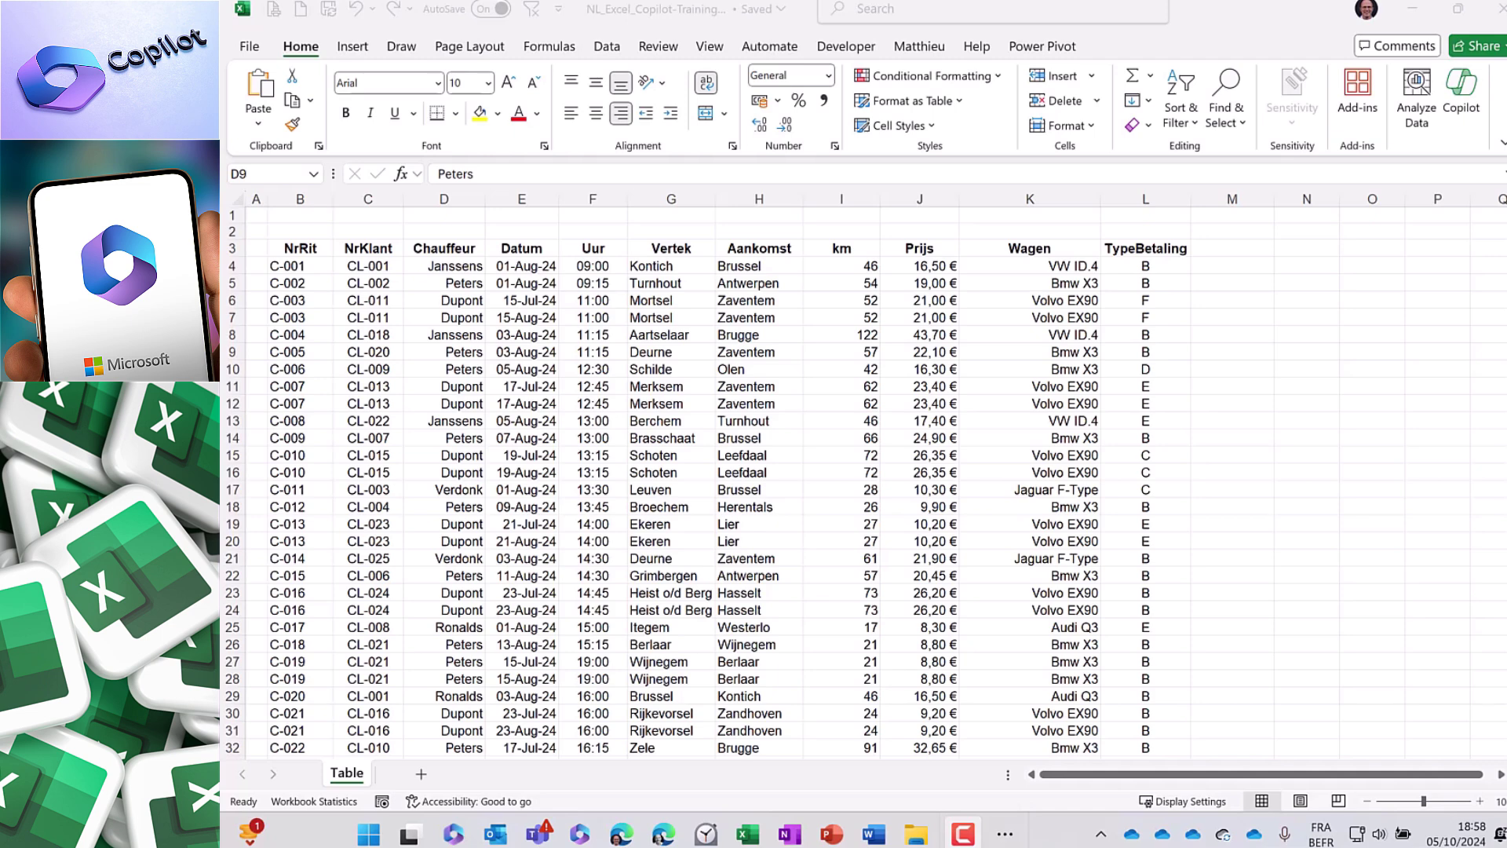
Step: Format the trip data B3:L78 as a table with headers in a light blue banded style
click(655, 471)
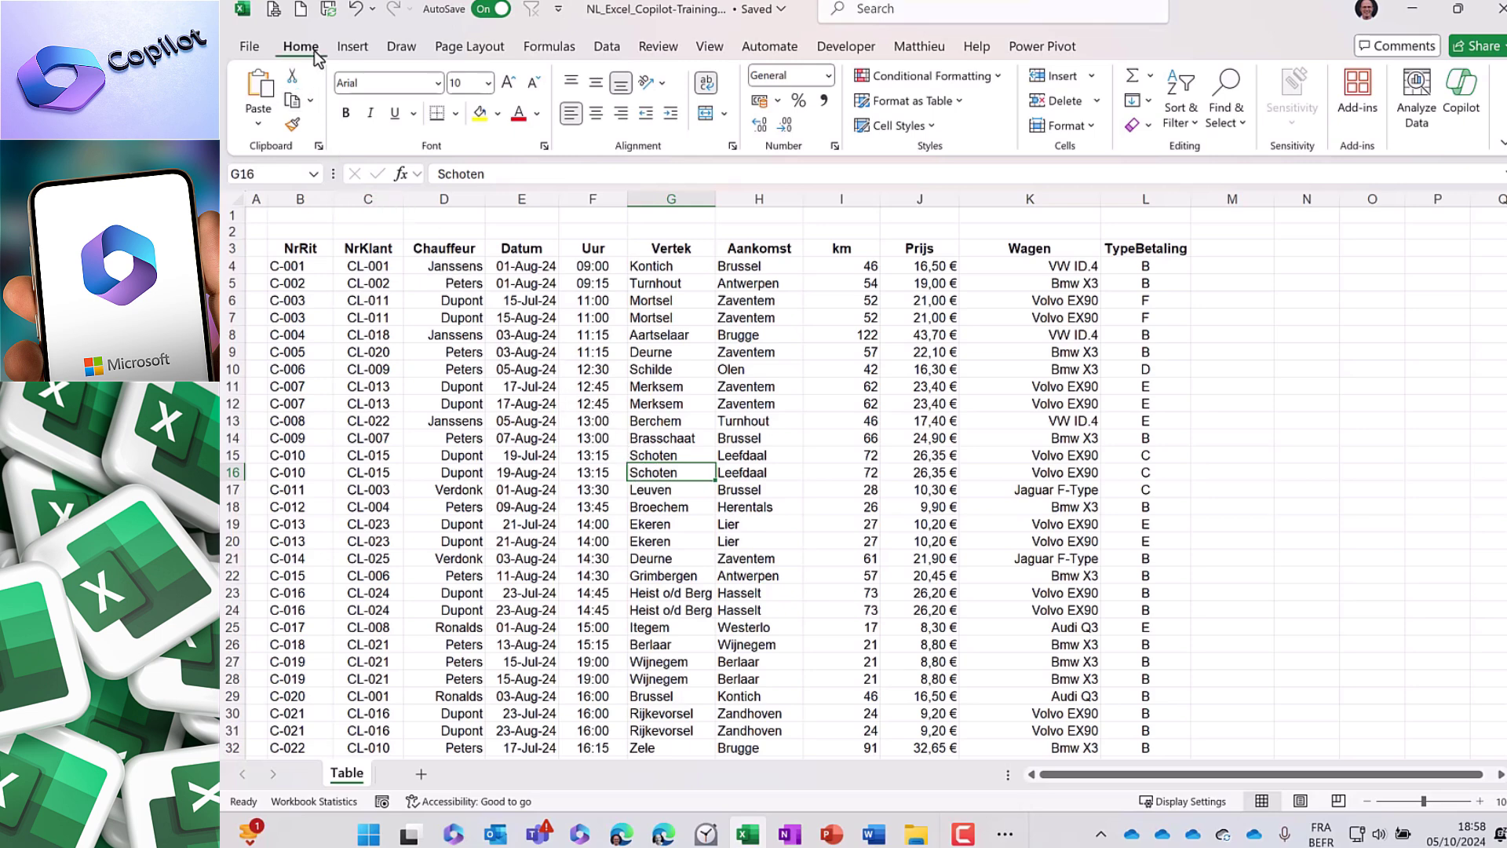
click(953, 102)
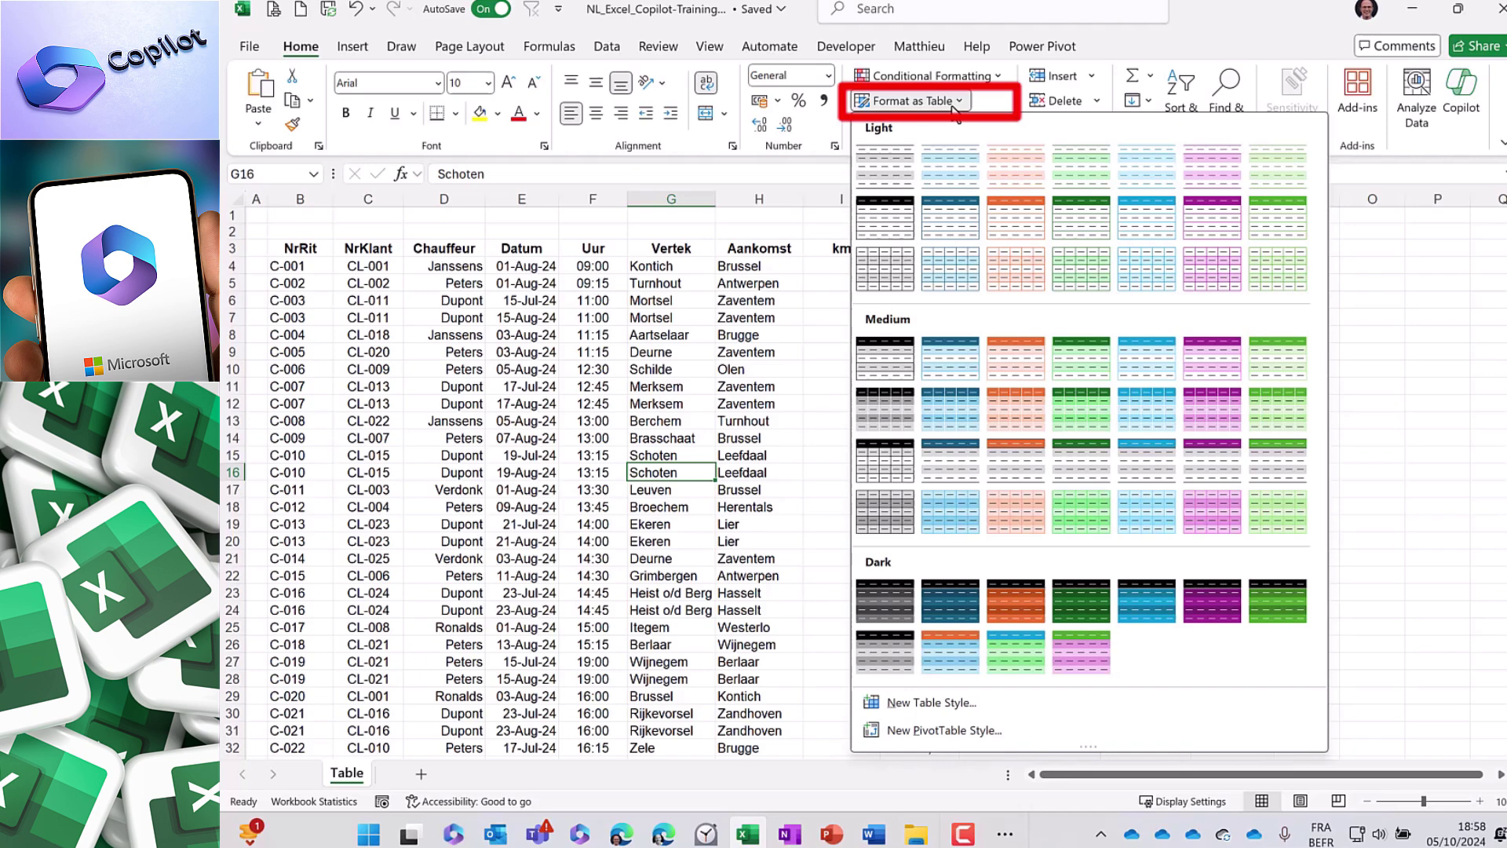
click(953, 267)
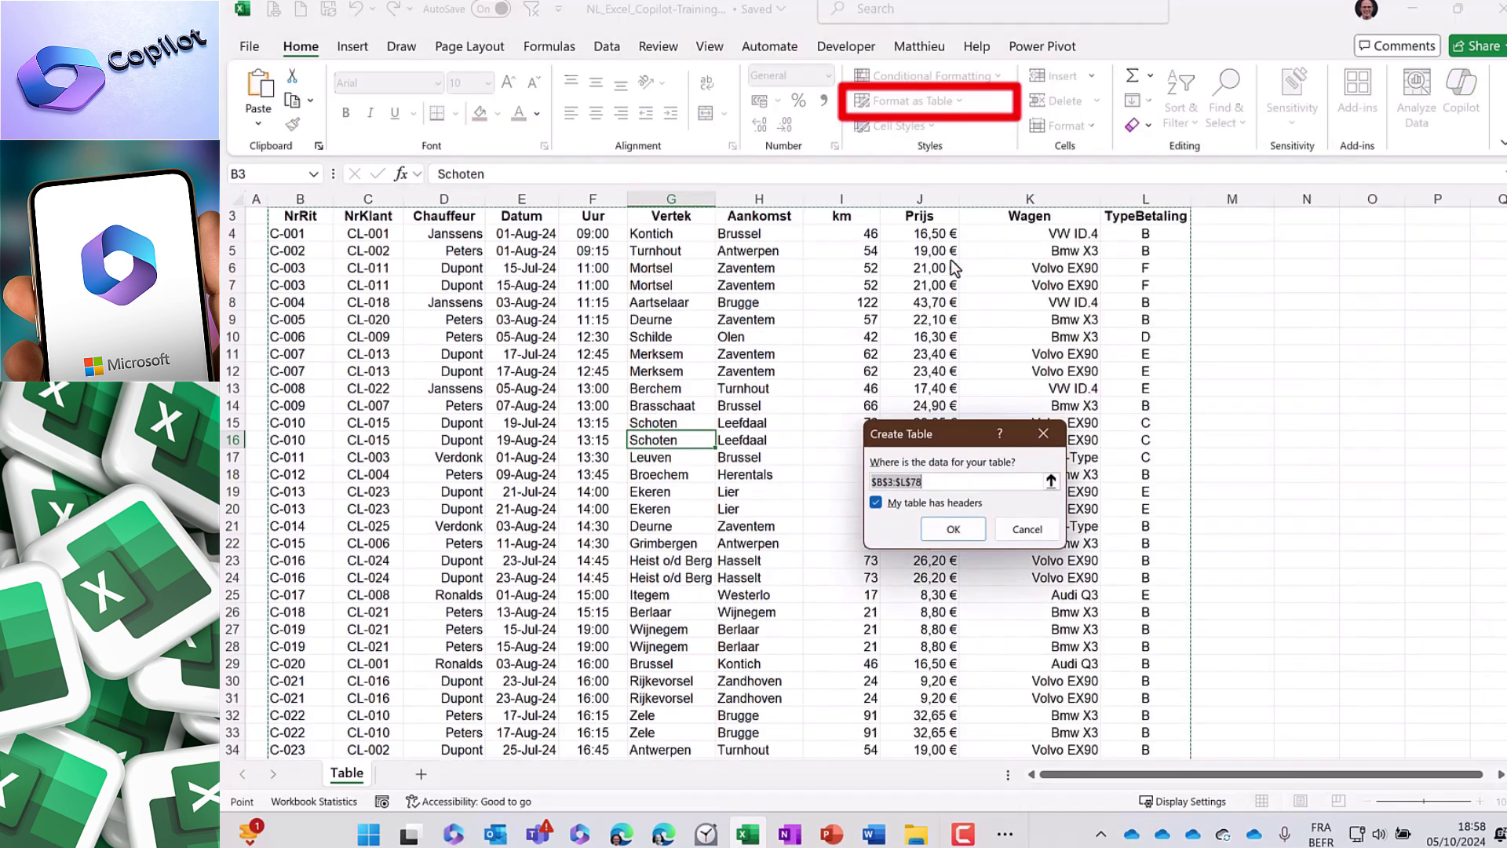
click(953, 529)
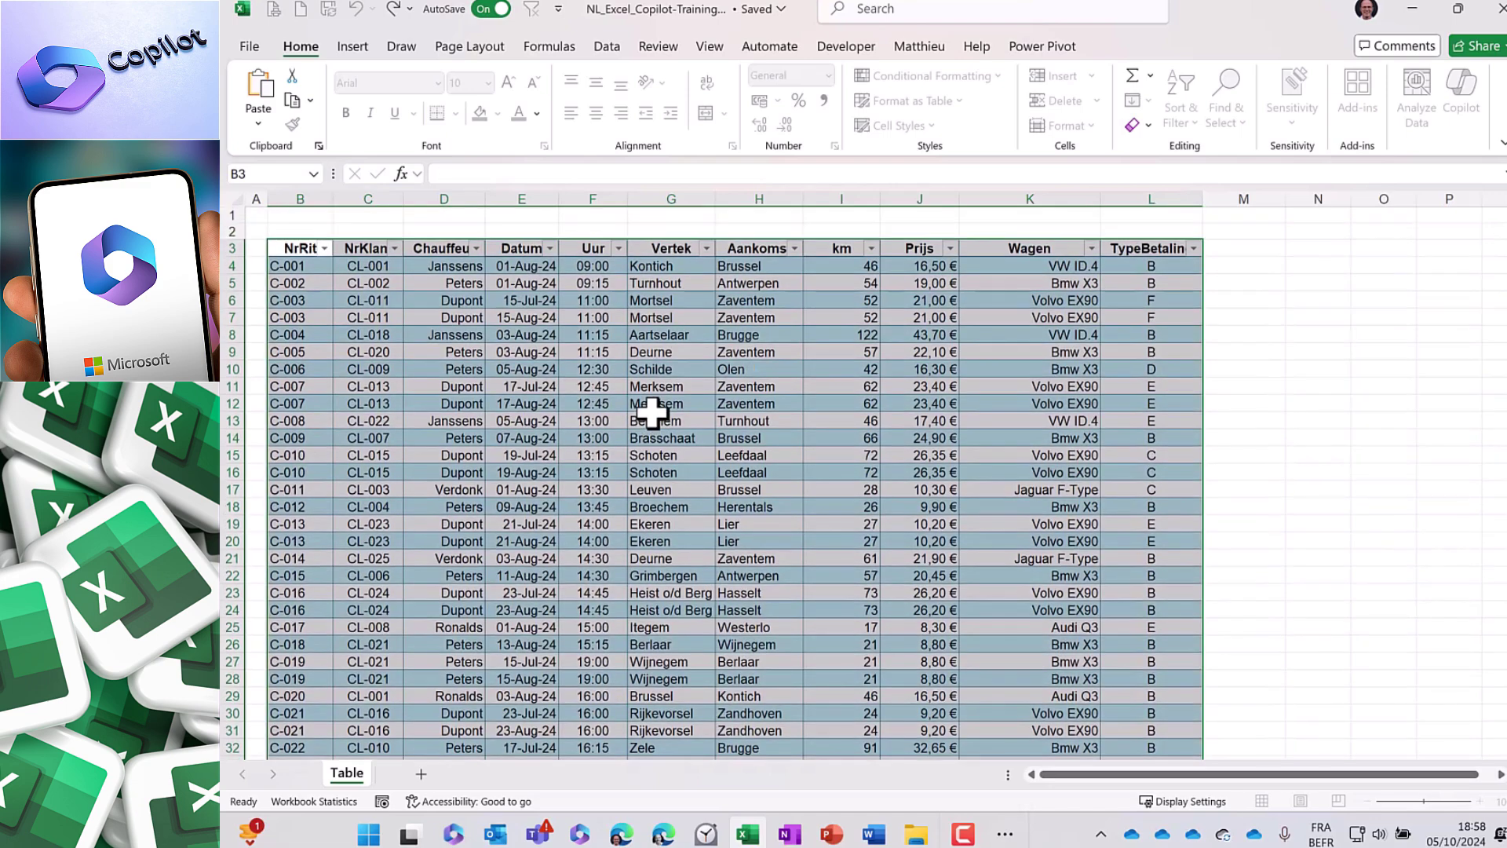
click(652, 416)
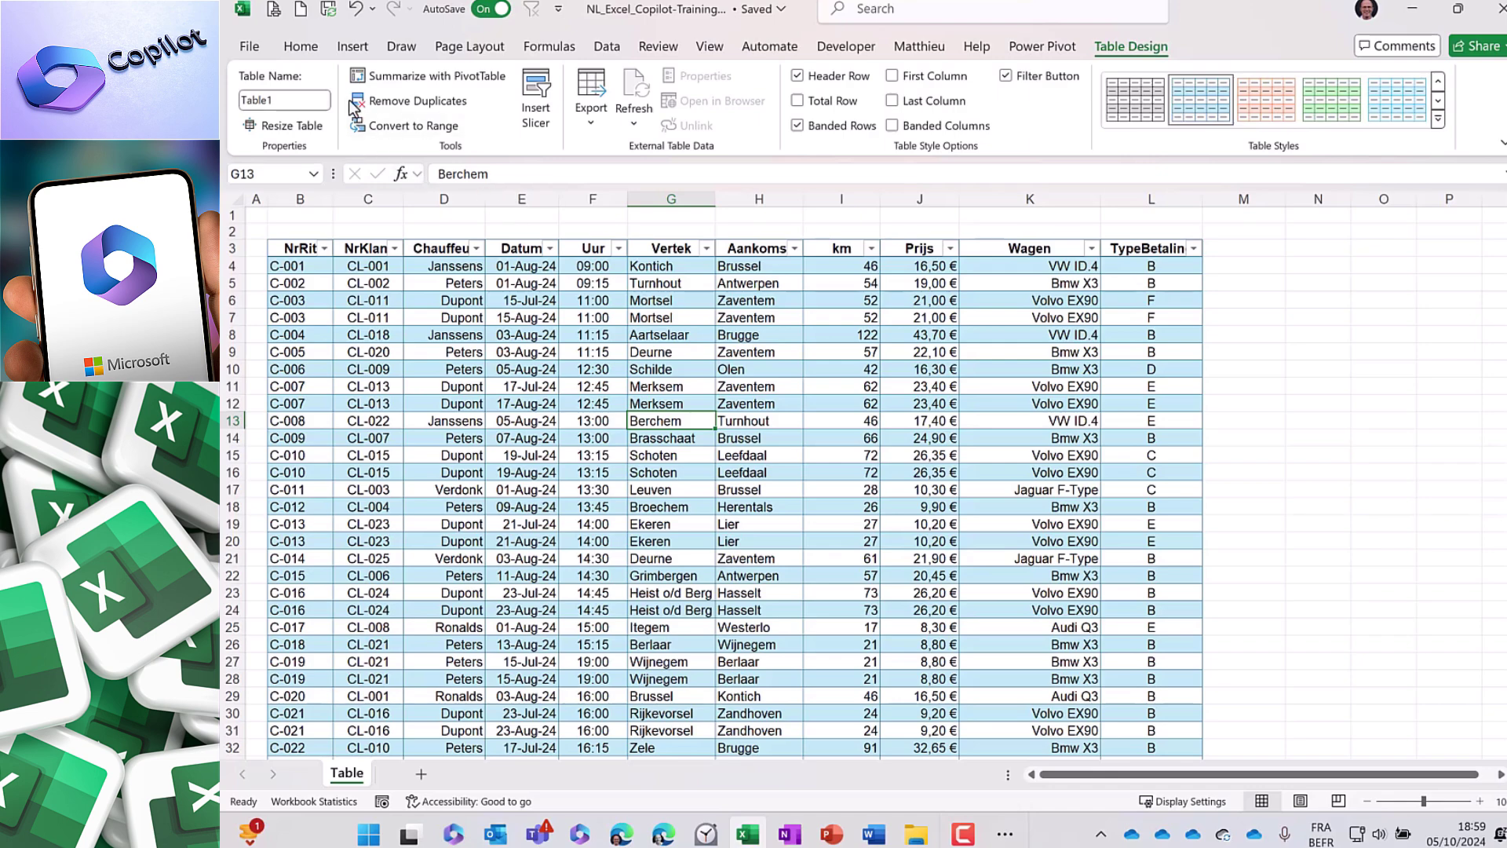
click(313, 52)
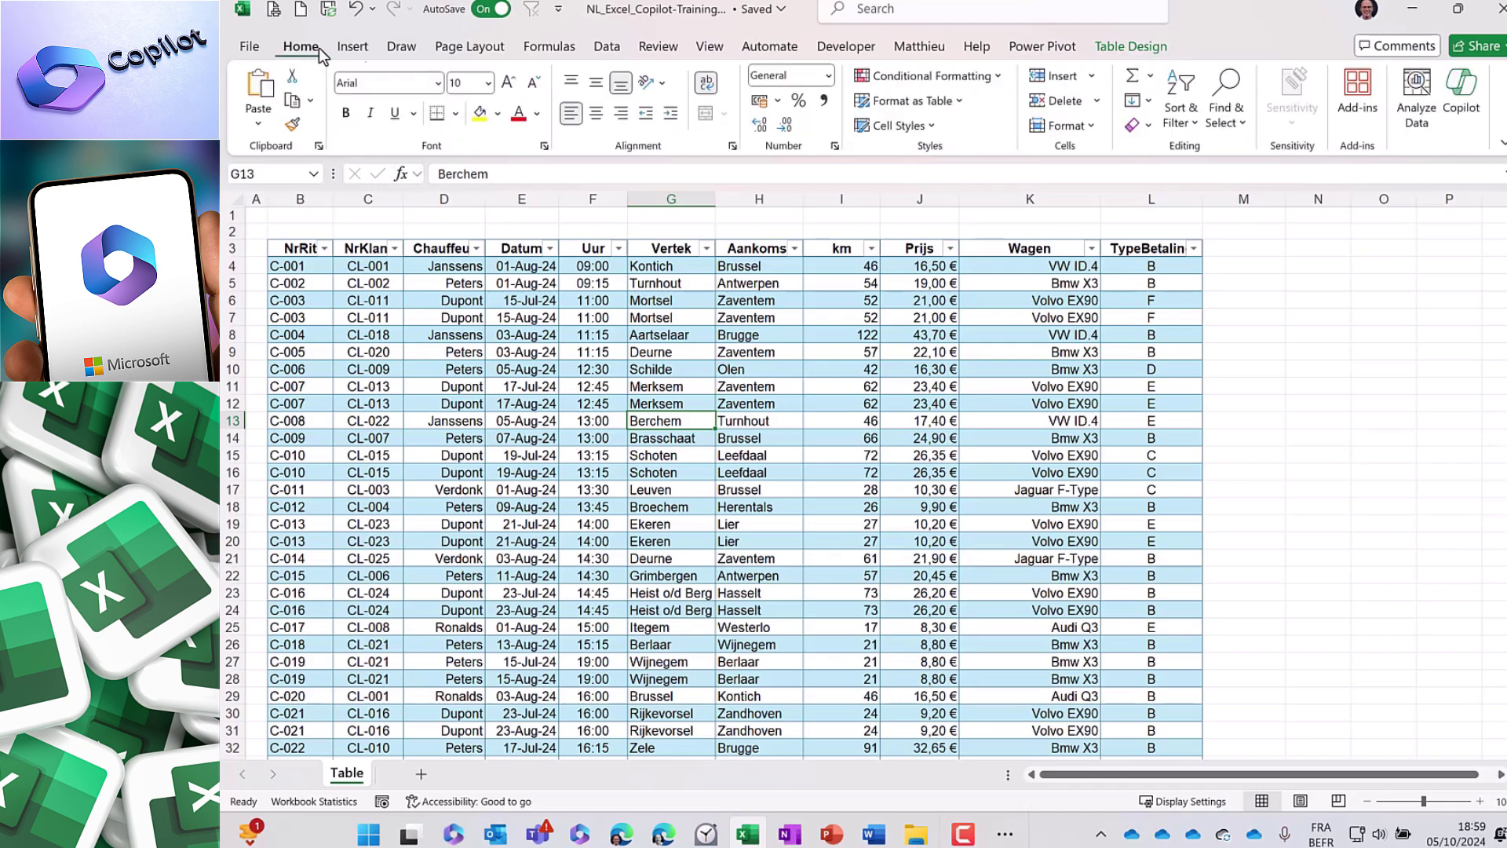
Step: Launch Copilot from the Home ribbon and put the cursor in its prompt box
click(1462, 94)
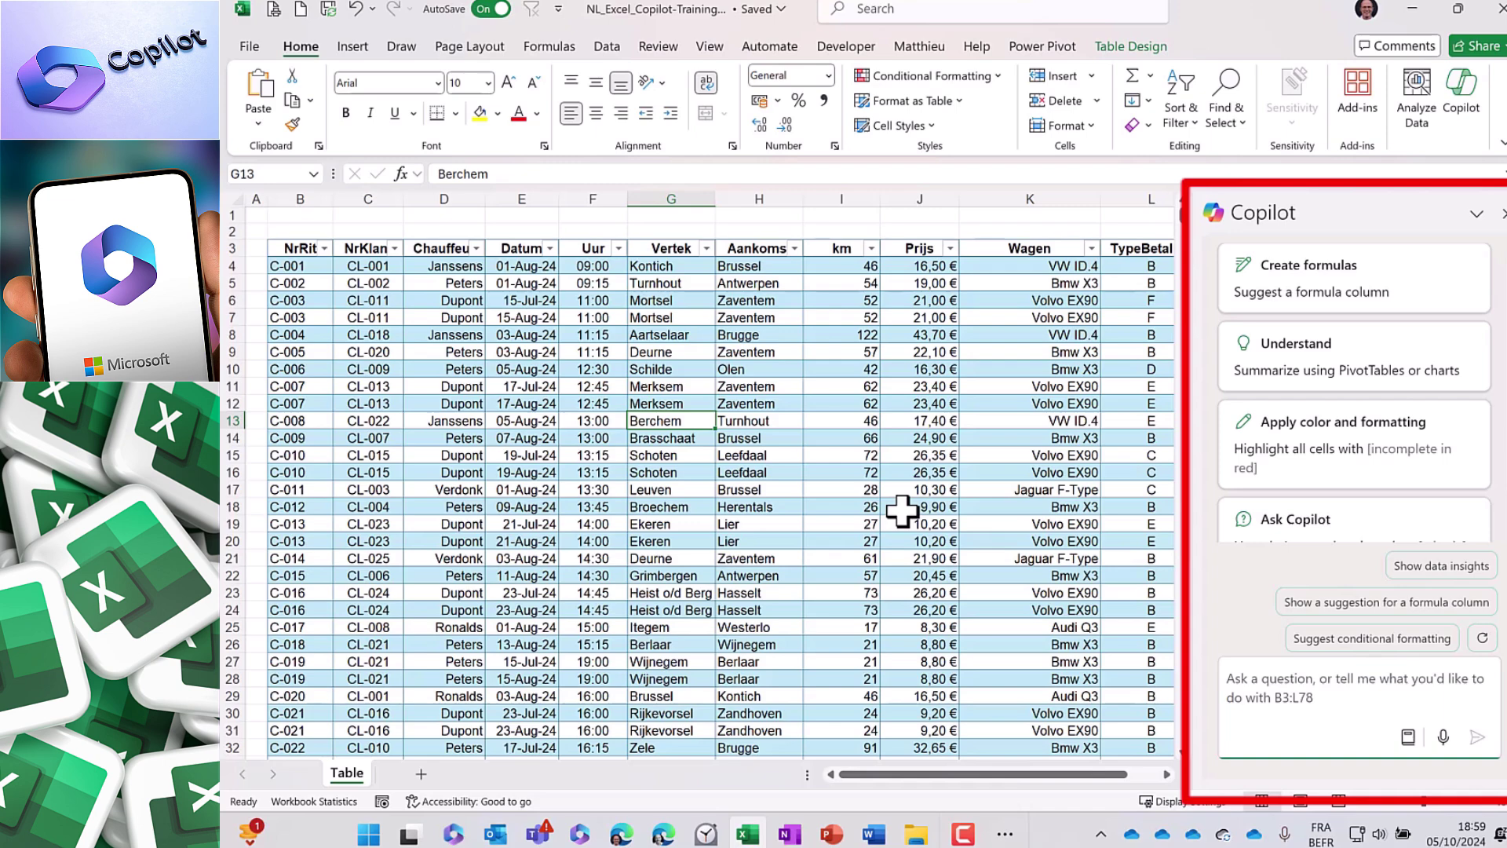
click(675, 488)
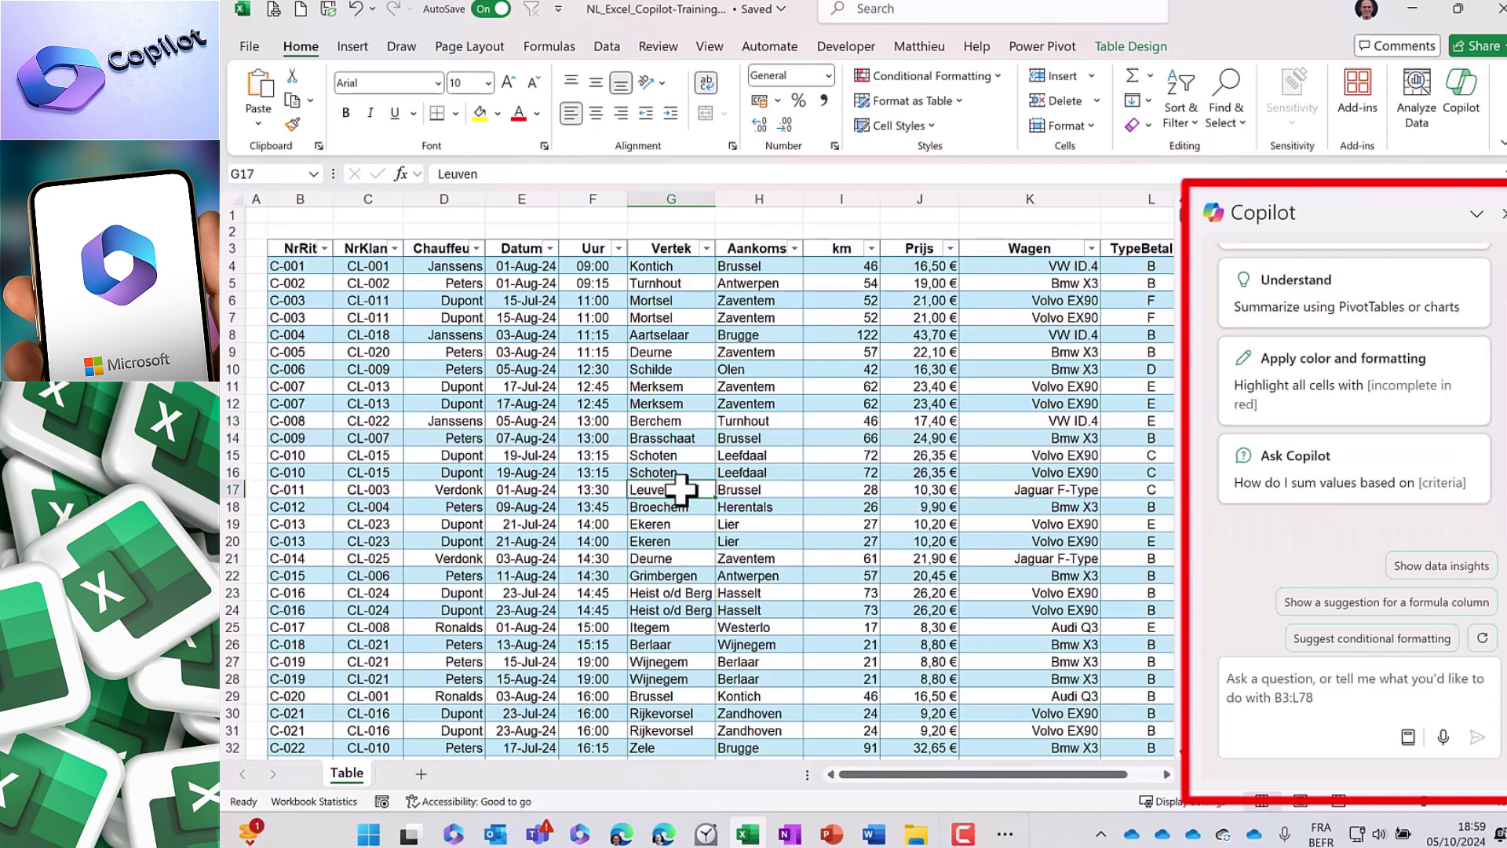
click(1253, 689)
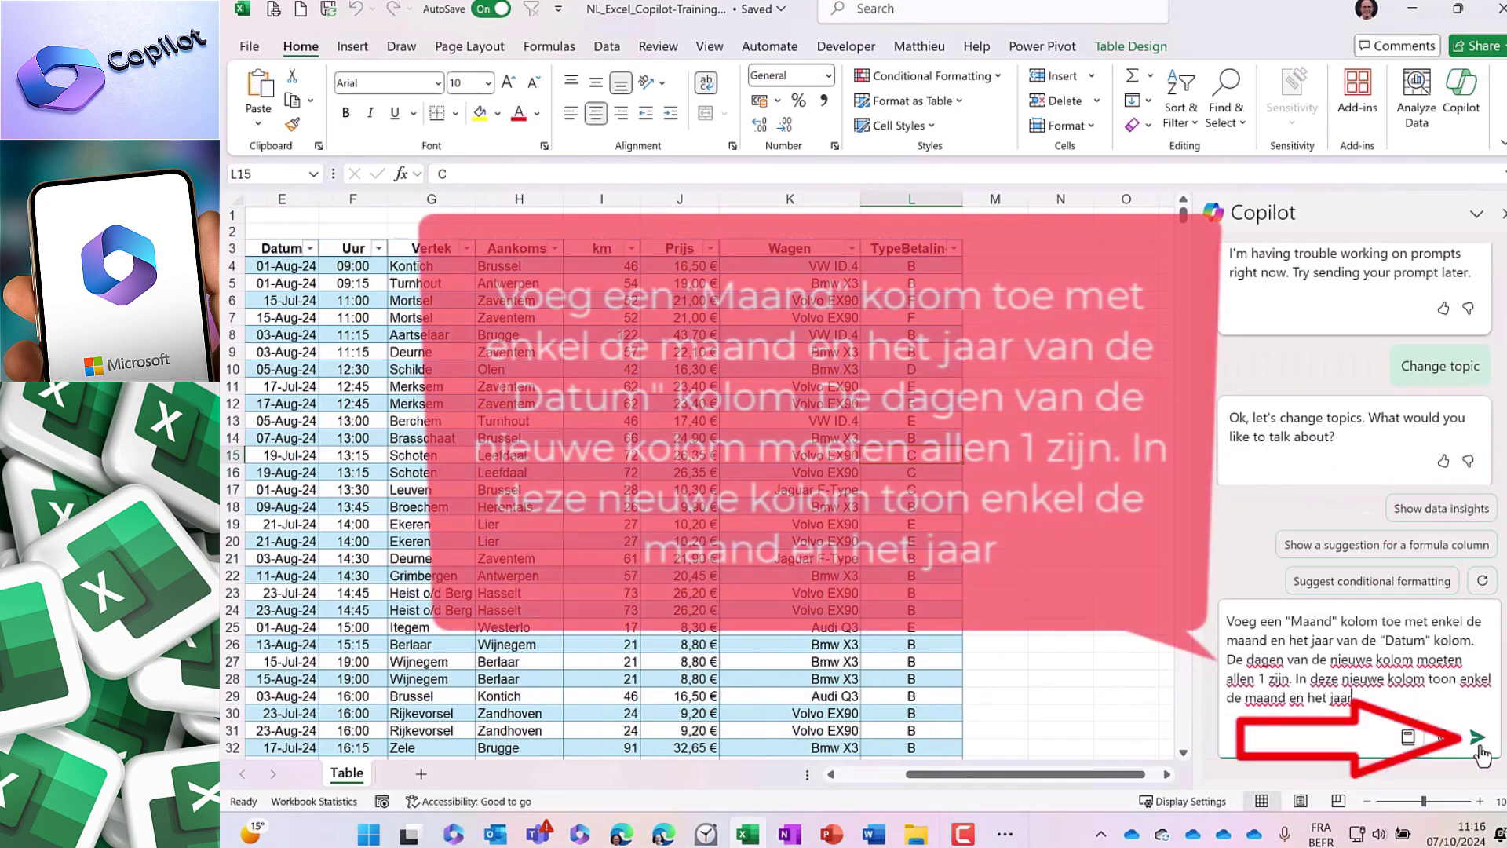
Step: Ask Copilot for a Maand column showing month and year from Datum, and review its formula suggestion
click(1478, 741)
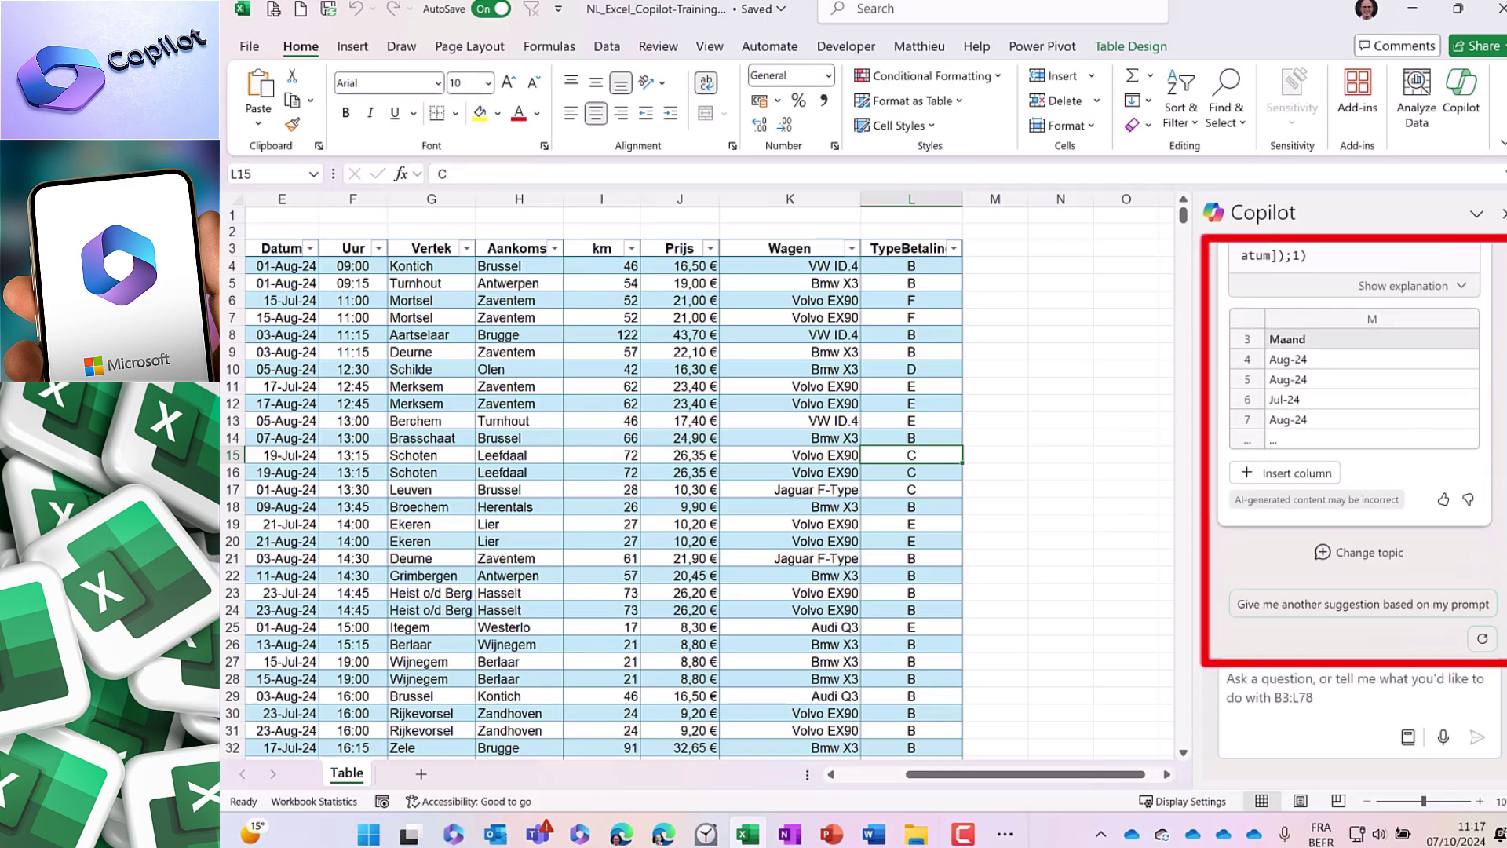
scroll(1401, 451, up, 2)
scroll(1354, 412, up, 1)
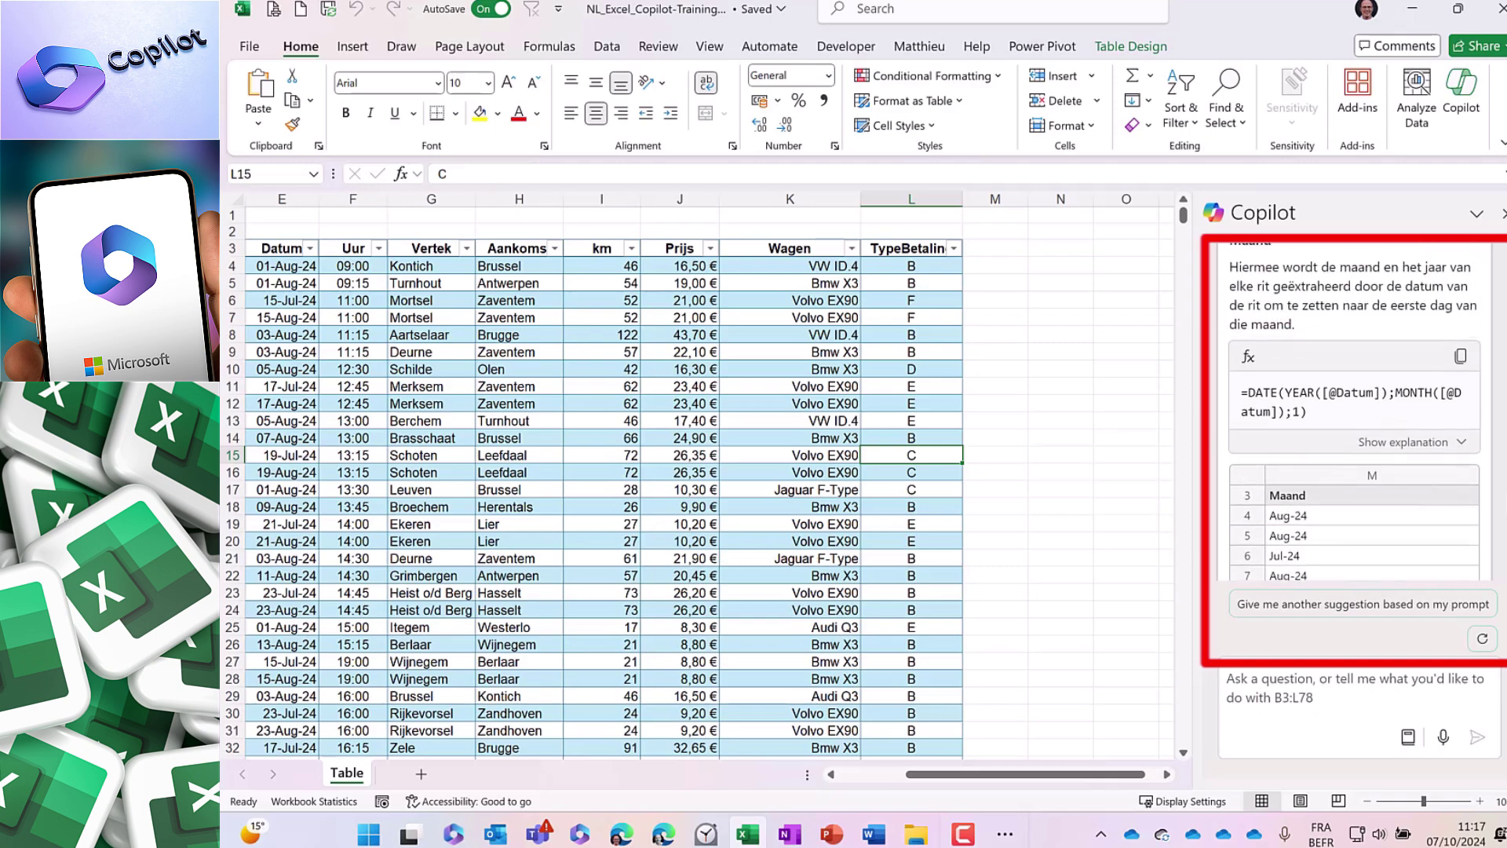
scroll(1354, 412, down, 1)
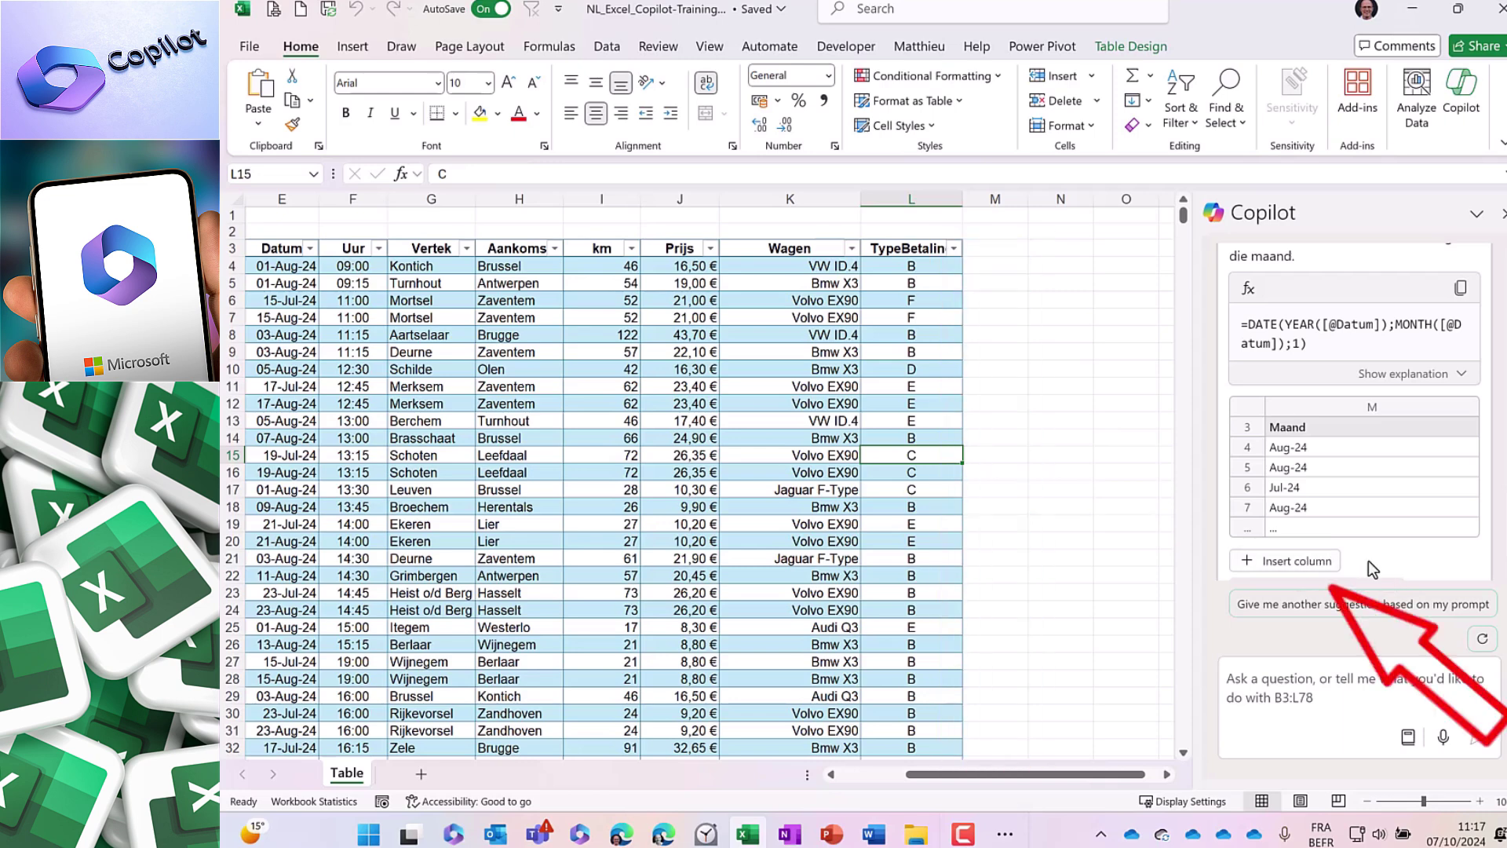
click(1305, 562)
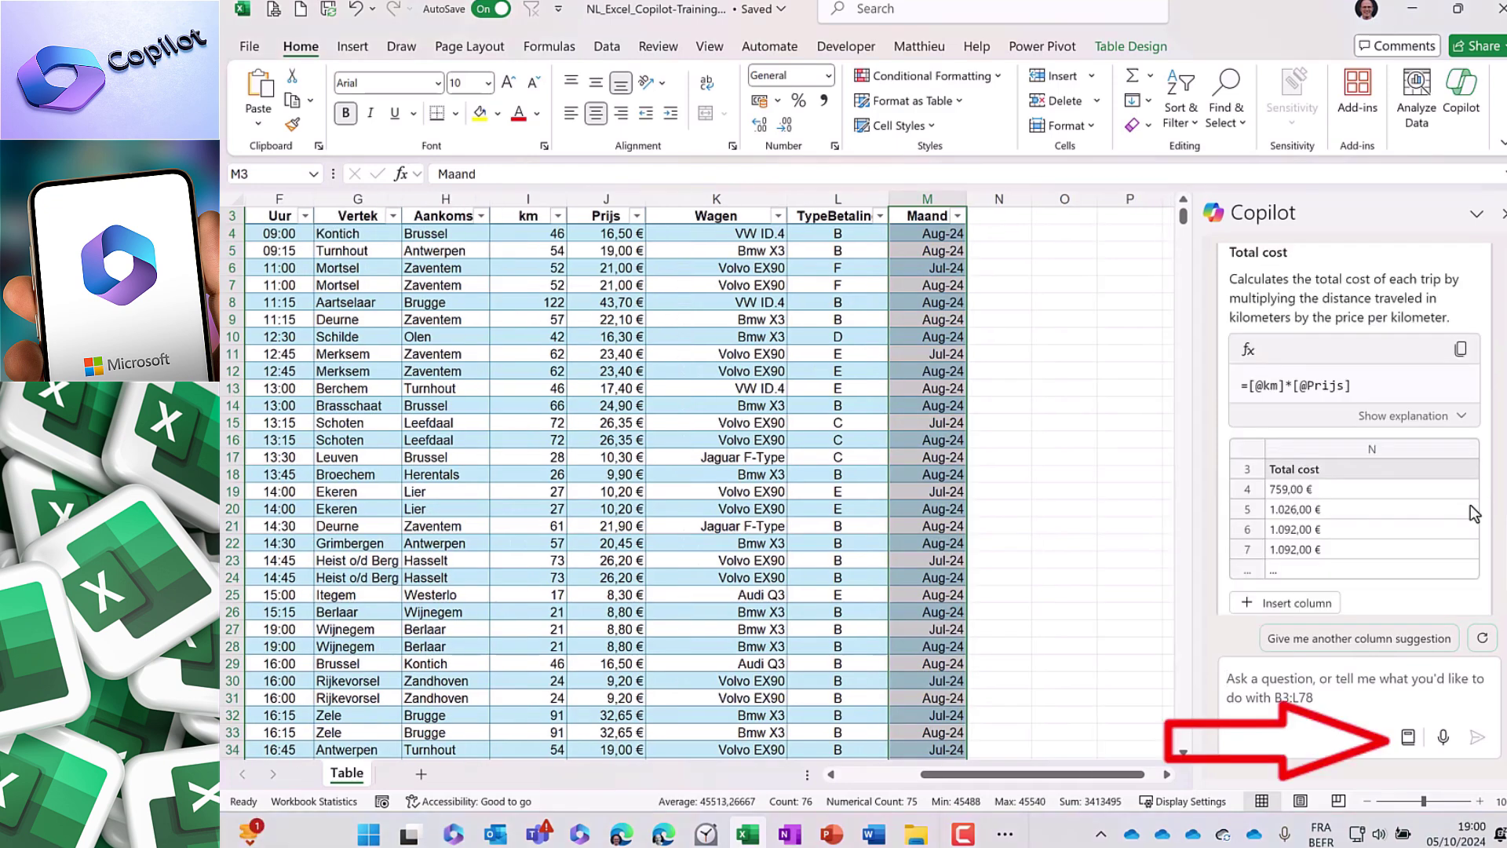
Step: Show Copilot's Understand prompt suggestions, such as 'Show insights about the data'
click(1409, 738)
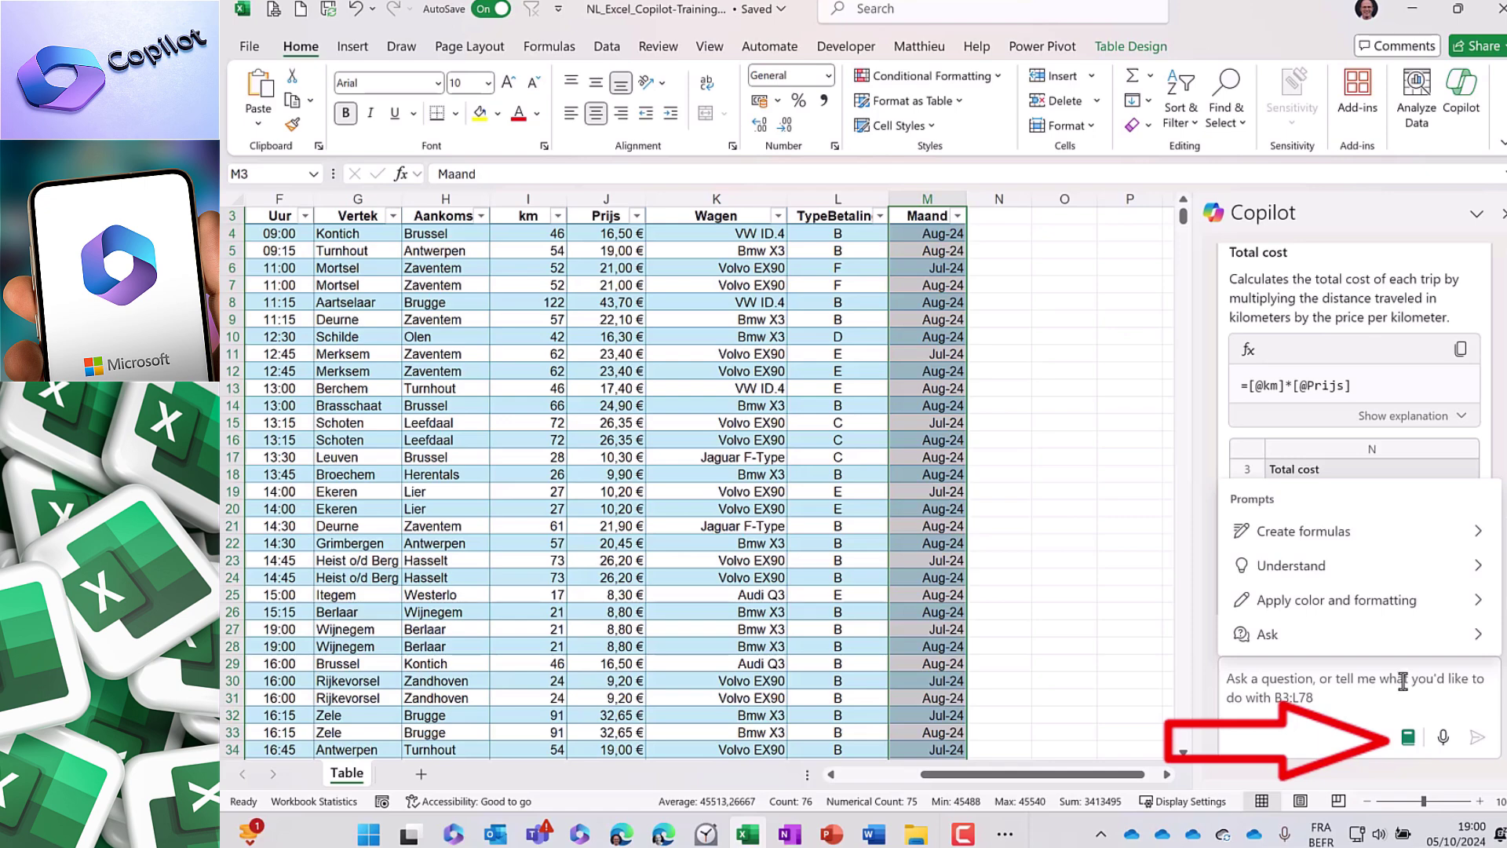
click(1409, 569)
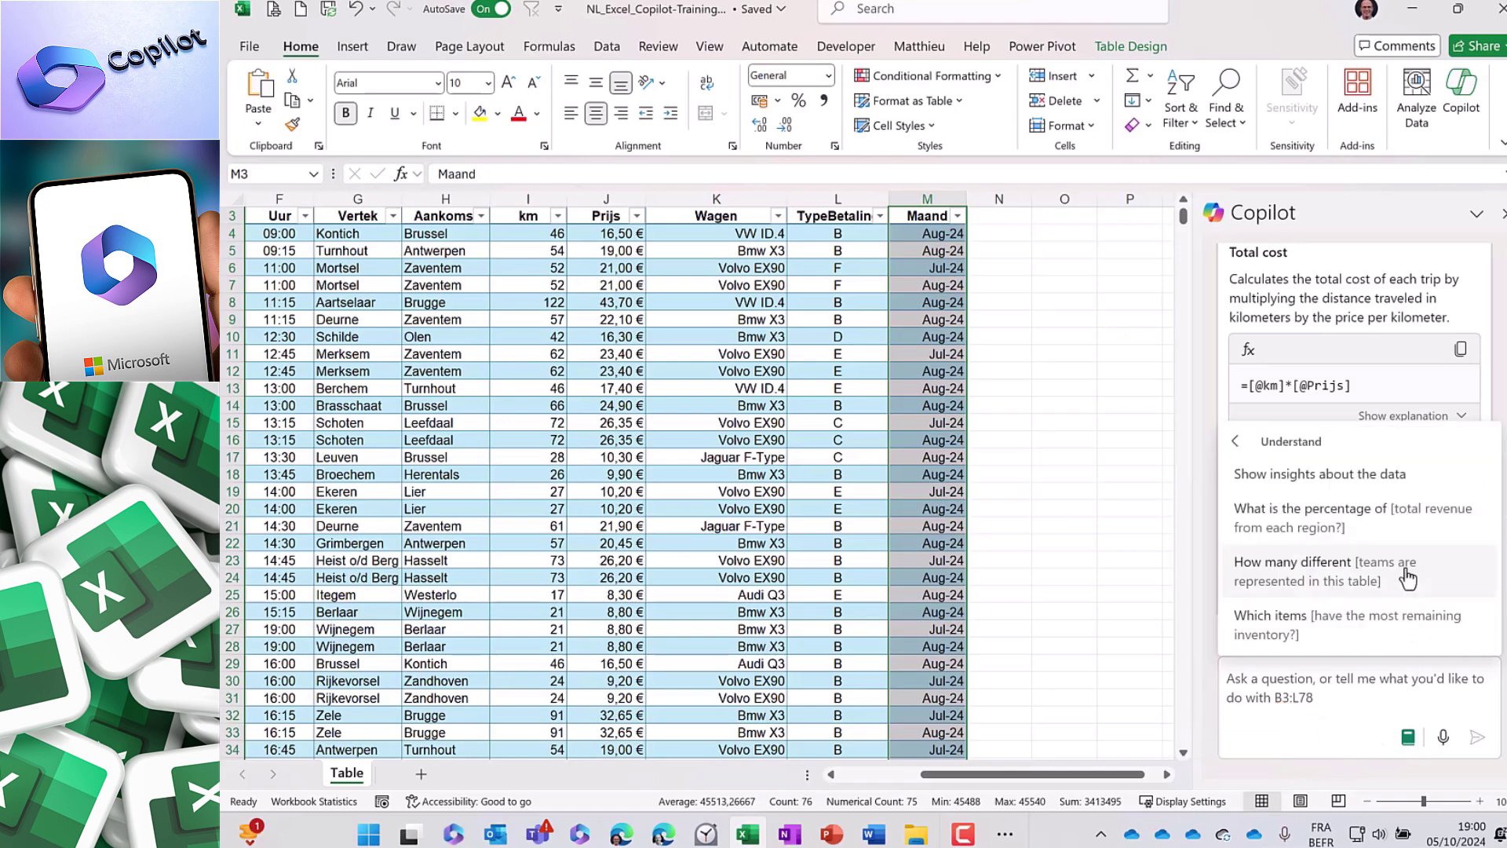